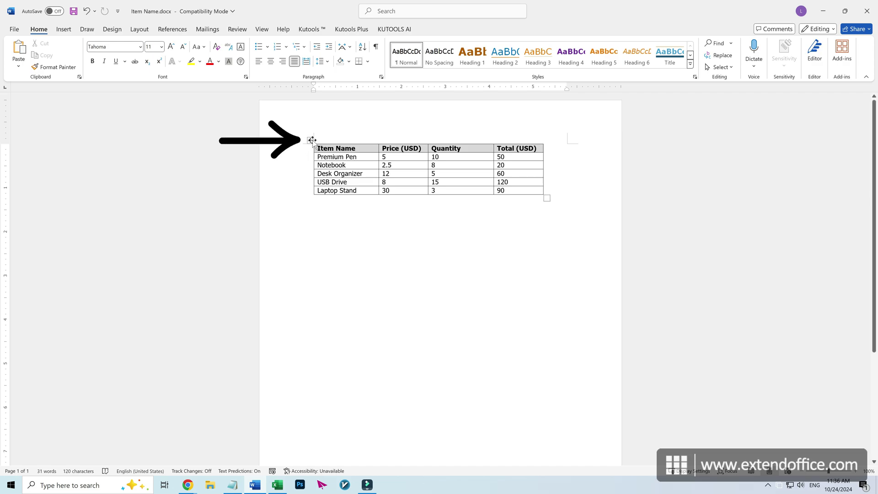
Step: Select the whole item table in Word and copy it to the clipboard
click(311, 140)
key(ctrl+c)
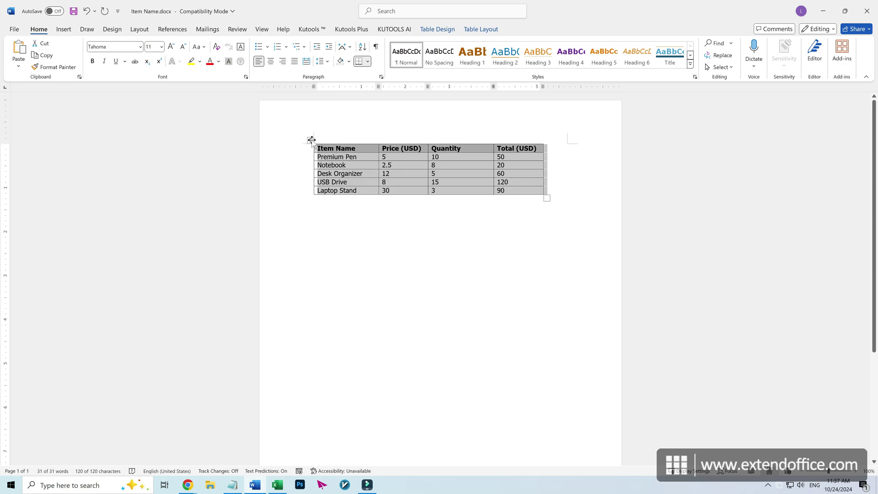
Step: Paste the Word item table into the Excel sheet at J5 and copy it again
click(278, 485)
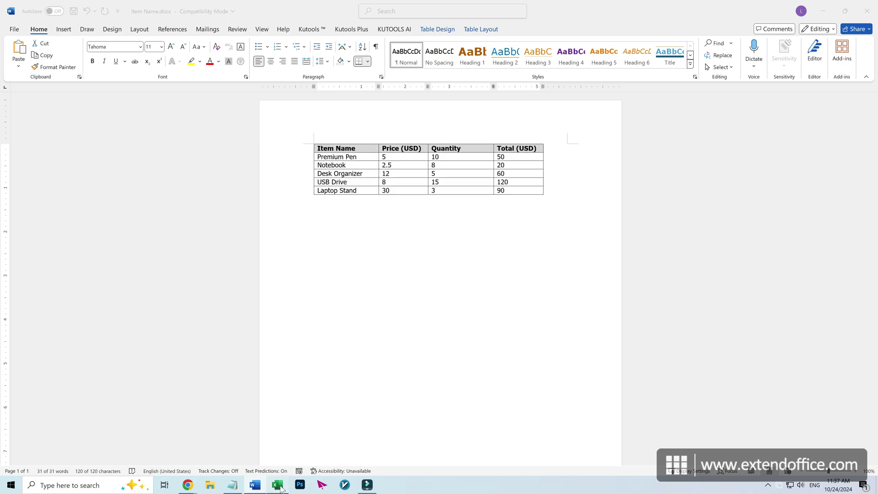
key(ctrl+v)
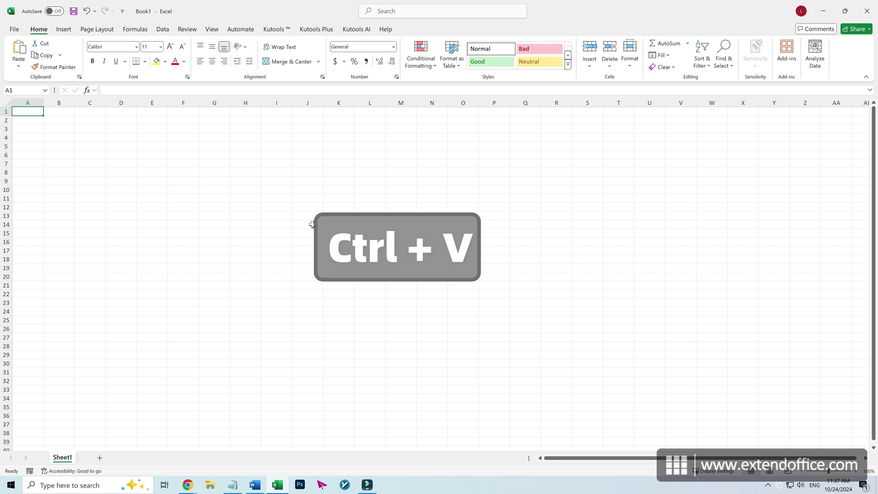
click(304, 150)
key(ctrl+v)
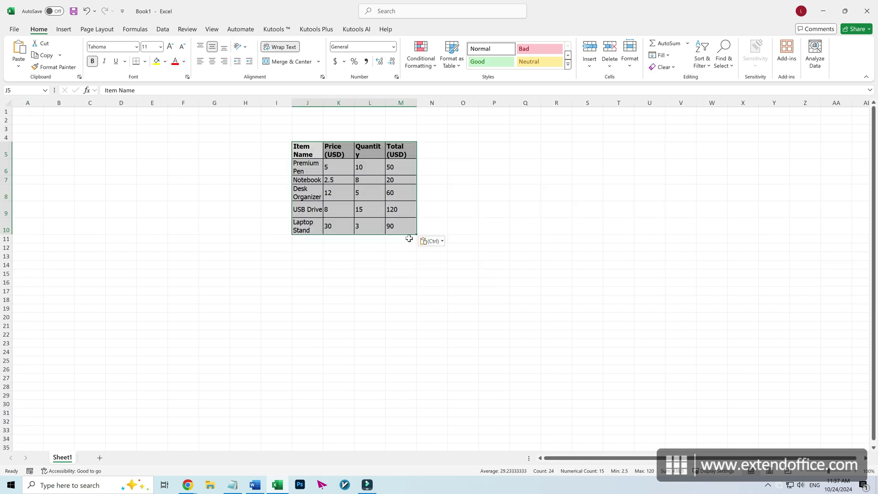
key(ctrl+c)
key(ctrl+c)
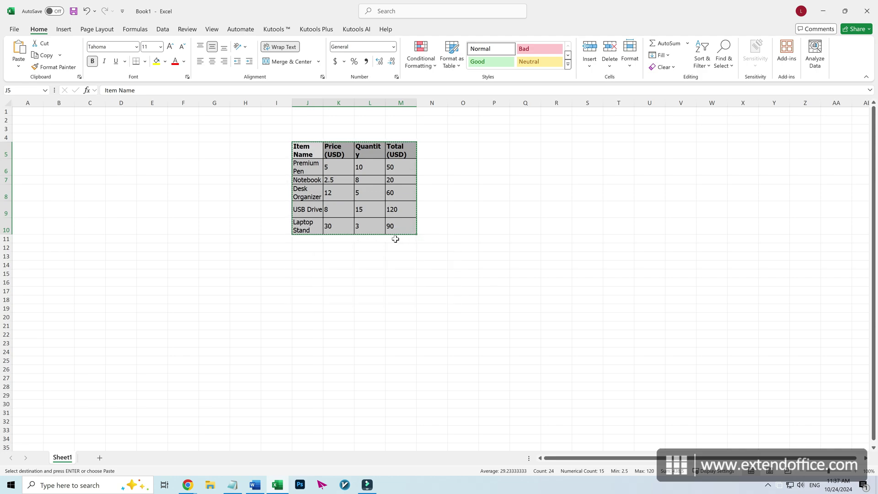
Step: Paste the table transposed at J12 with Paste Special and copy the result
right_click(308, 251)
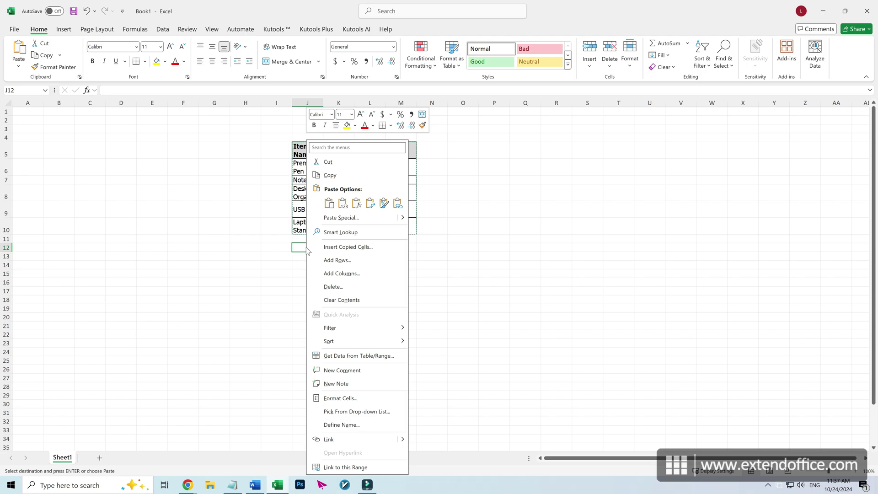
mouse_move(403, 217)
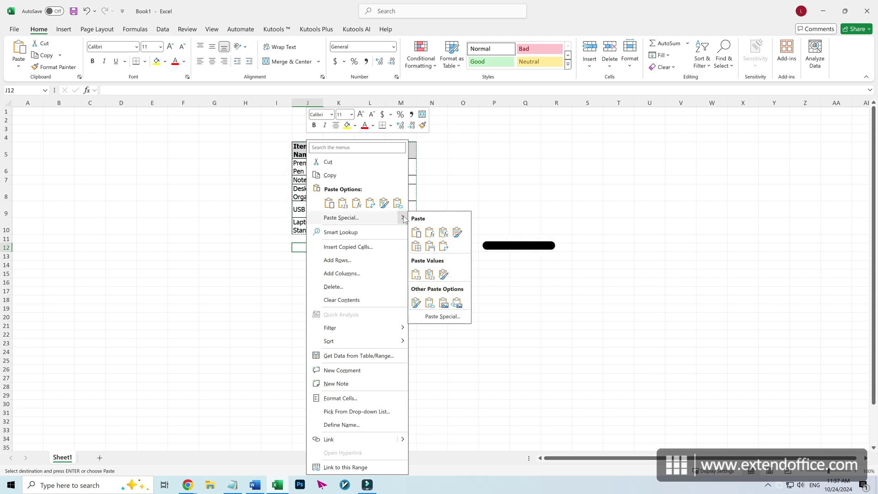
click(443, 246)
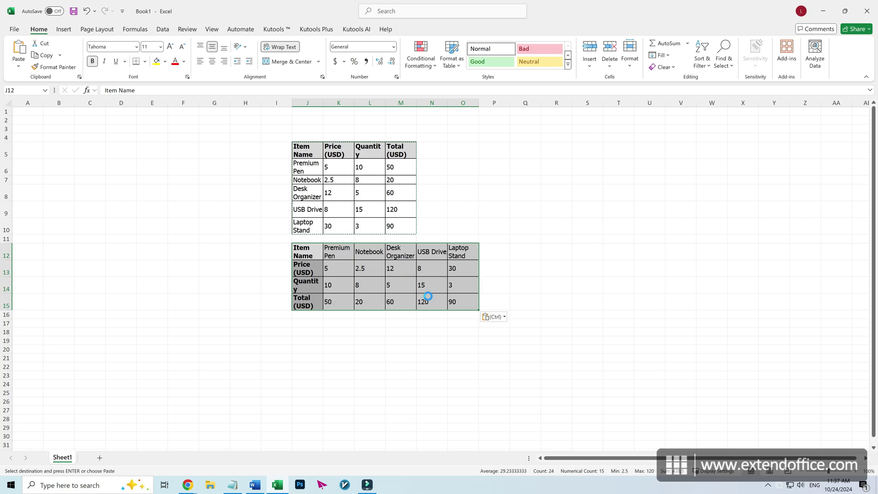
key(ctrl+c)
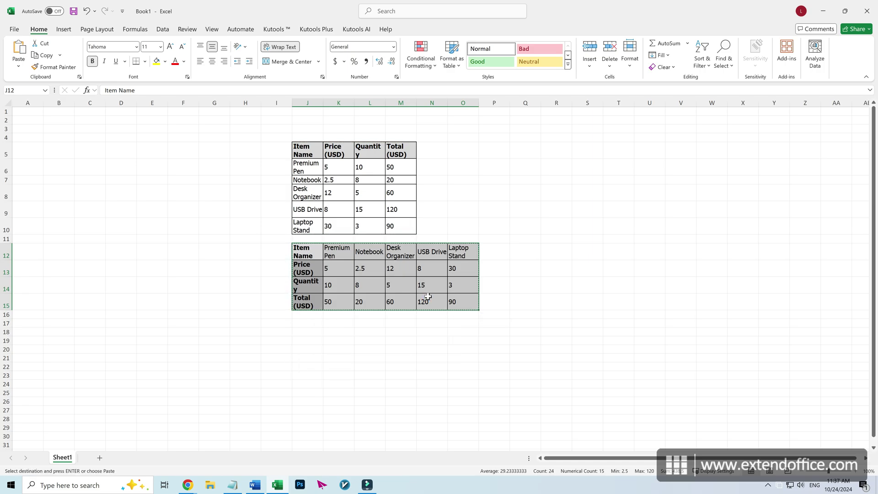
Step: Paste the transposed data below the Word table using Keep Source Formatting
click(254, 486)
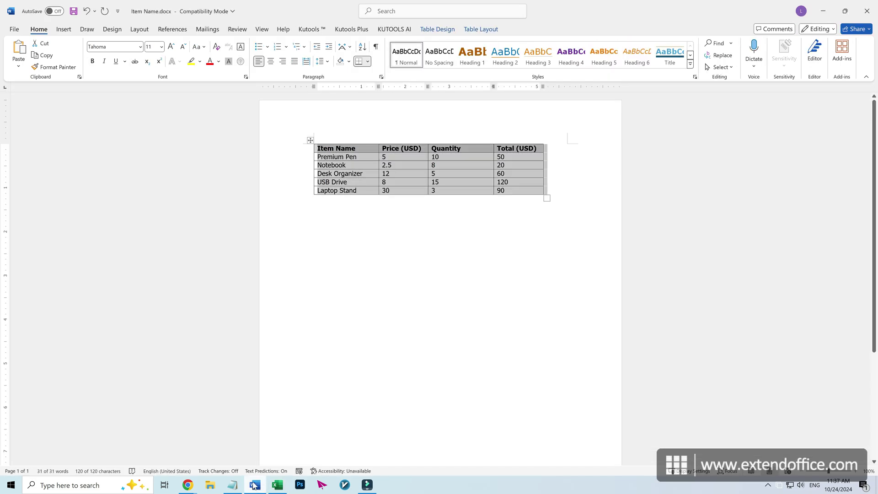
key(ctrl+v)
key(ctrl+v)
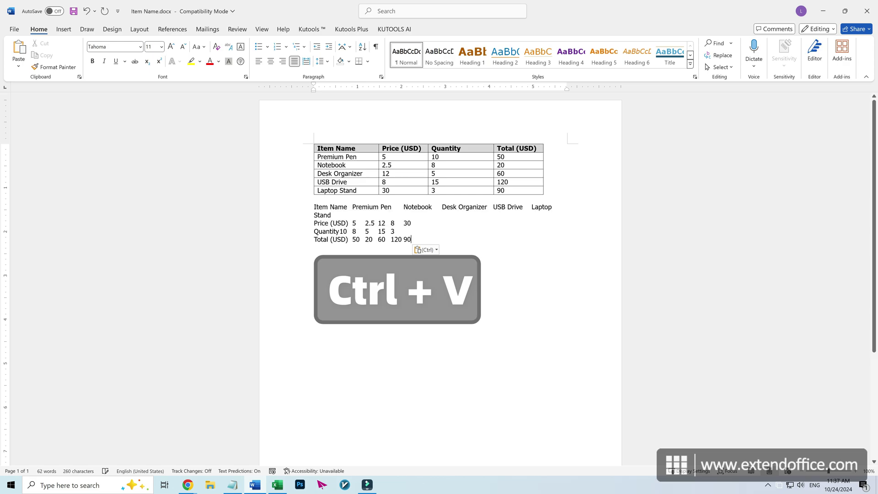
click(432, 253)
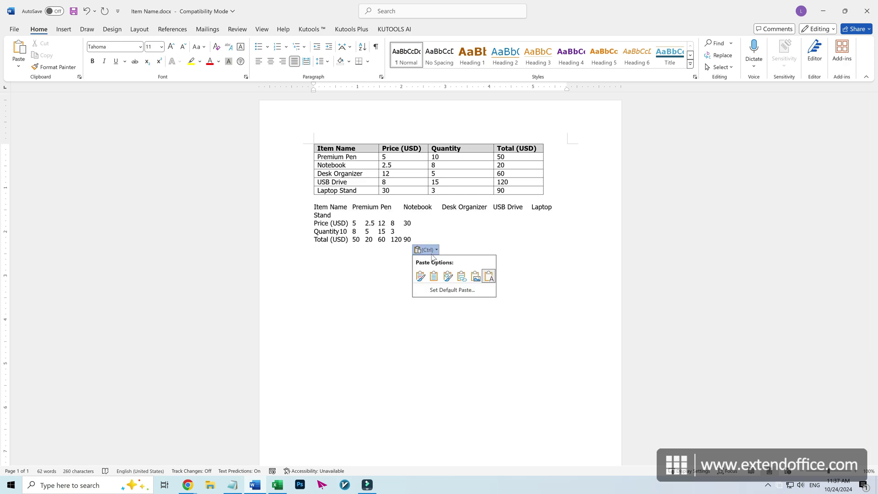
click(420, 278)
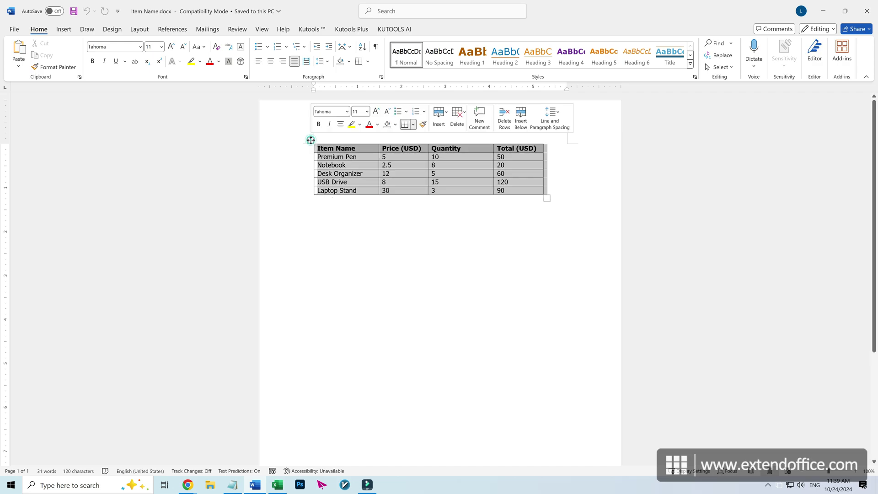
Step: Select the whole item table and show the Kutools Plus Table dropdown
click(311, 140)
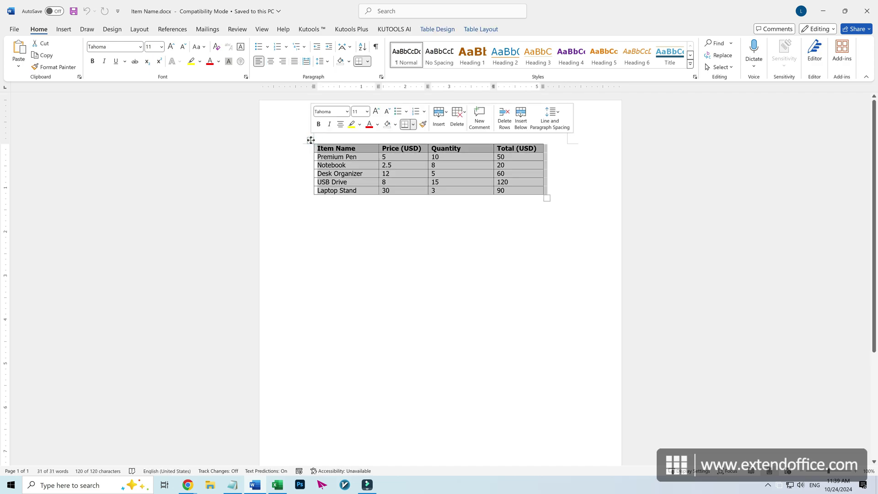
click(359, 30)
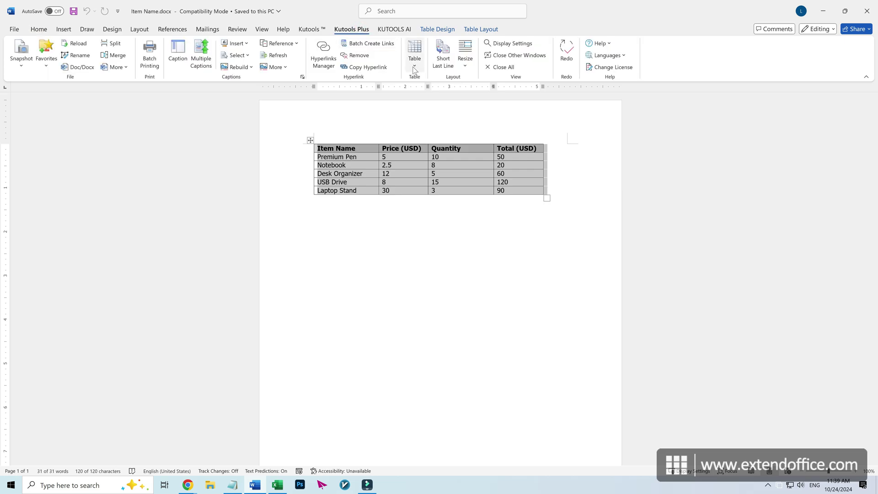
click(415, 61)
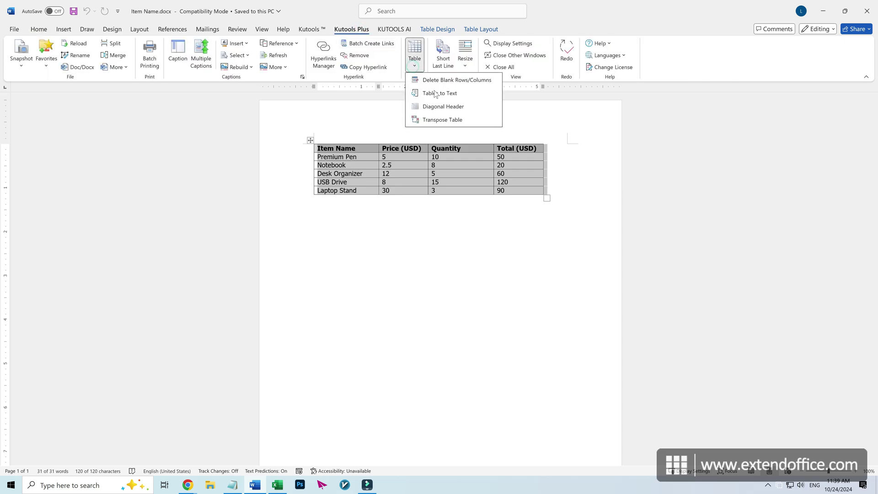
Step: Apply Transpose Table, answering No to keep the original and insert the copy below
click(452, 124)
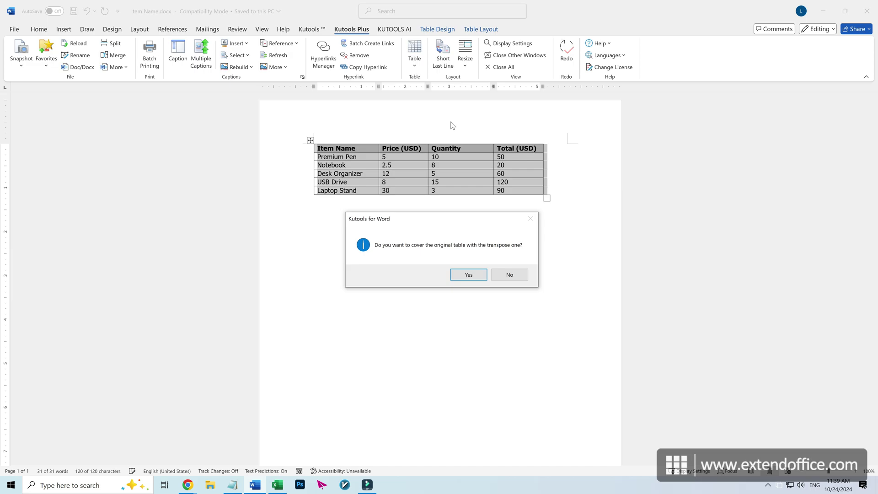
click(506, 275)
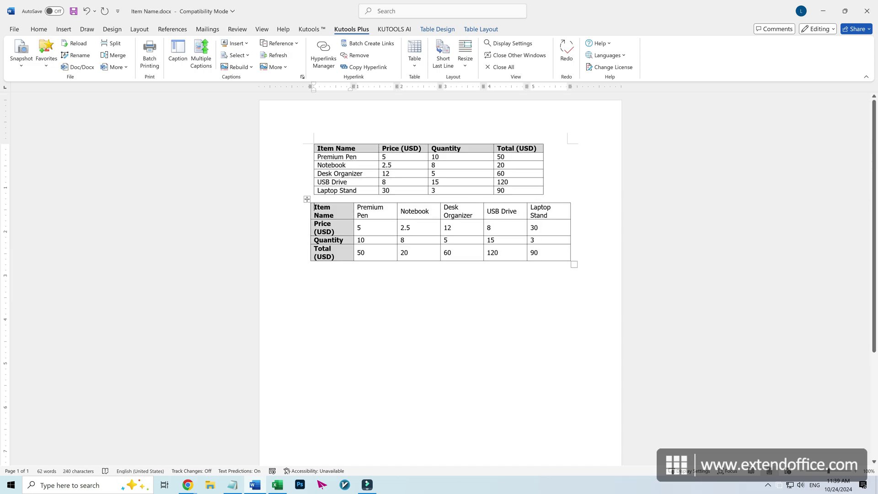